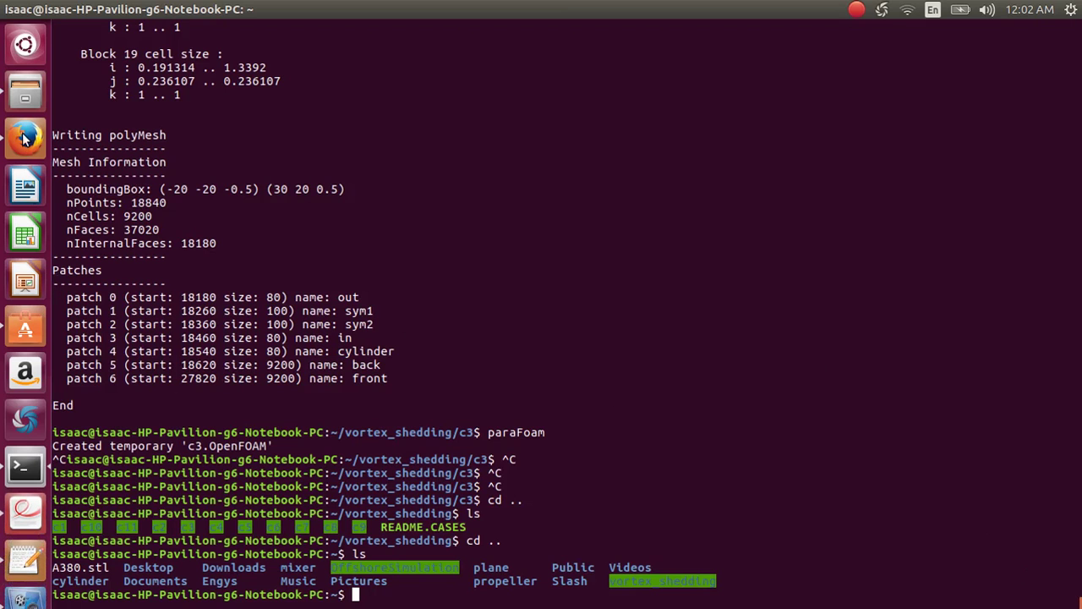
Scroll the wolfdynamics tutorials page in Firefox down to the Paraview and CAD tutorials, then minimize it
{"action": "left_click", "coordinate": [25, 138]}
{"action": "scroll", "coordinate": [524, 266], "scroll_direction": "up", "scroll_amount": 3}
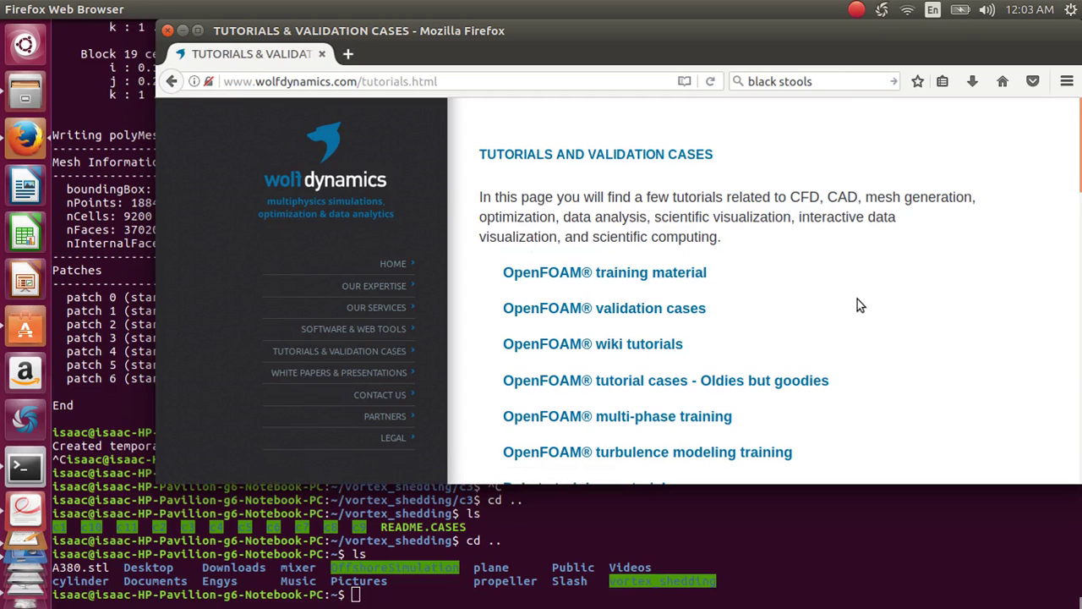
{"action": "scroll", "coordinate": [857, 299], "scroll_direction": "down", "scroll_amount": 1}
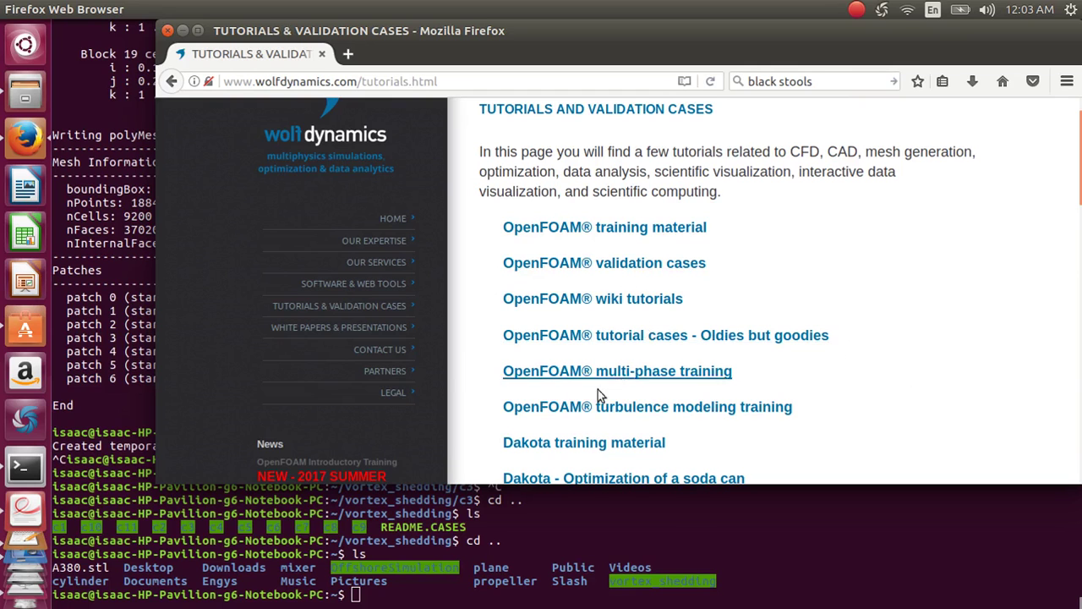
{"action": "scroll", "coordinate": [458, 362], "scroll_direction": "down", "scroll_amount": 2}
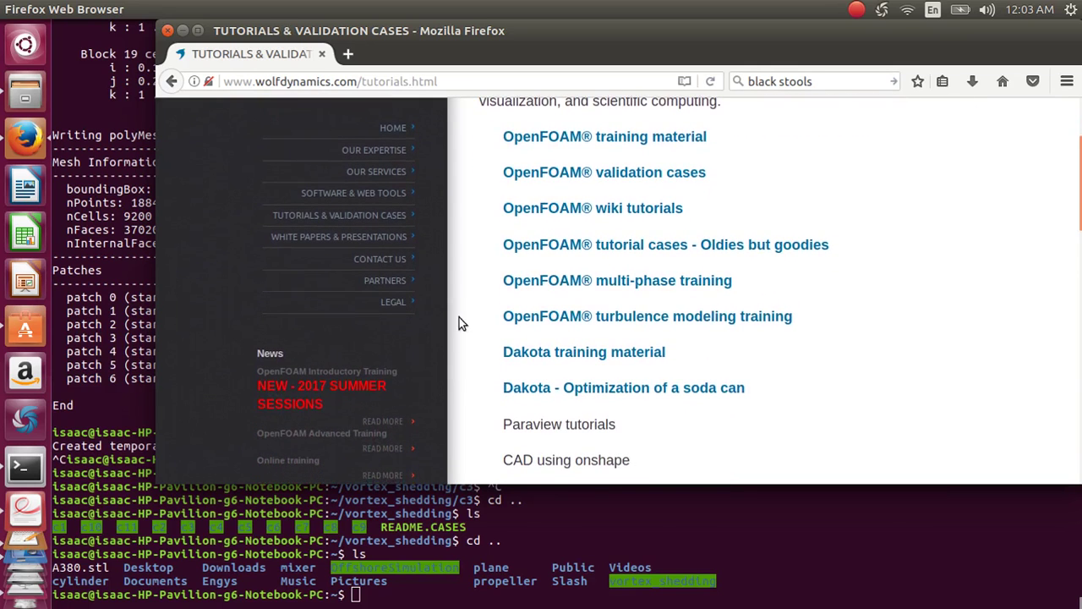
{"action": "scroll", "coordinate": [435, 329], "scroll_direction": "down", "scroll_amount": 1}
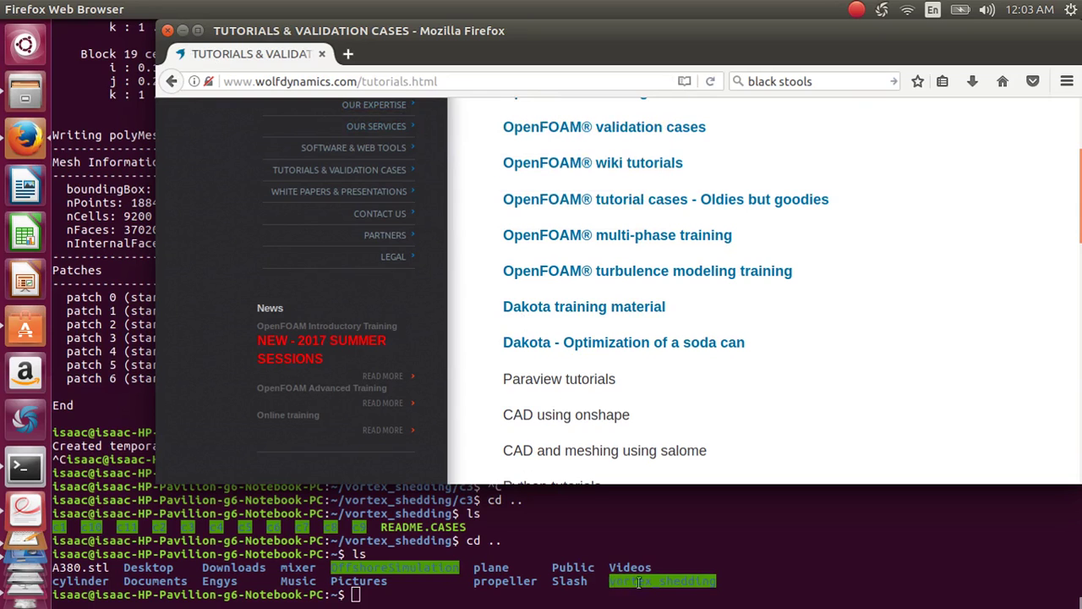
{"action": "left_click", "coordinate": [182, 30]}
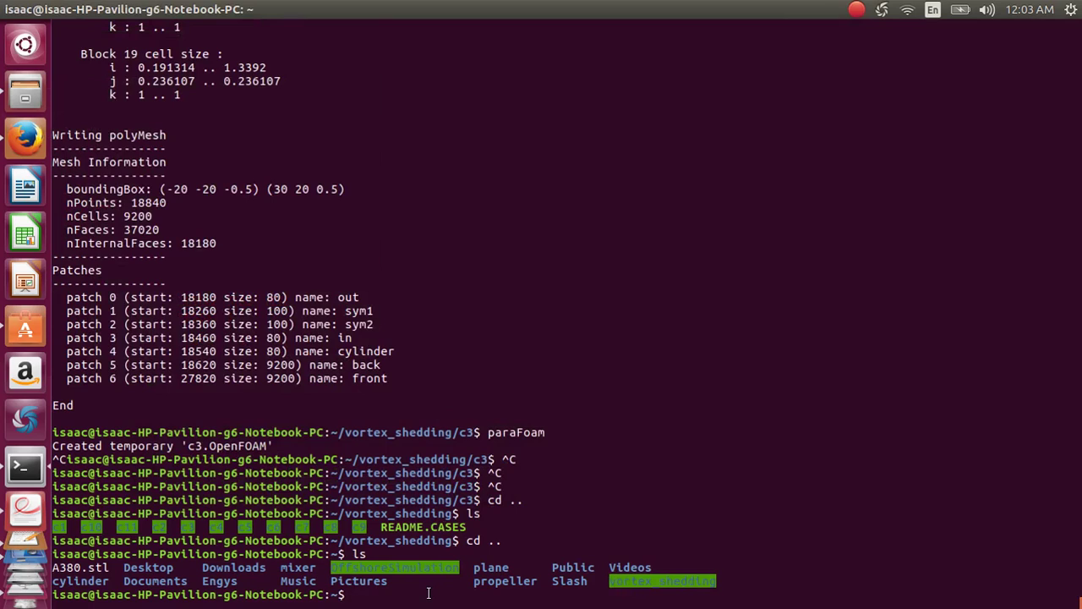
List the home folder, then change into vortex_shedding and list its case folders
{"action": "type", "text": "ls"}
{"action": "key", "text": "Return"}
{"action": "type", "text": "cd "}
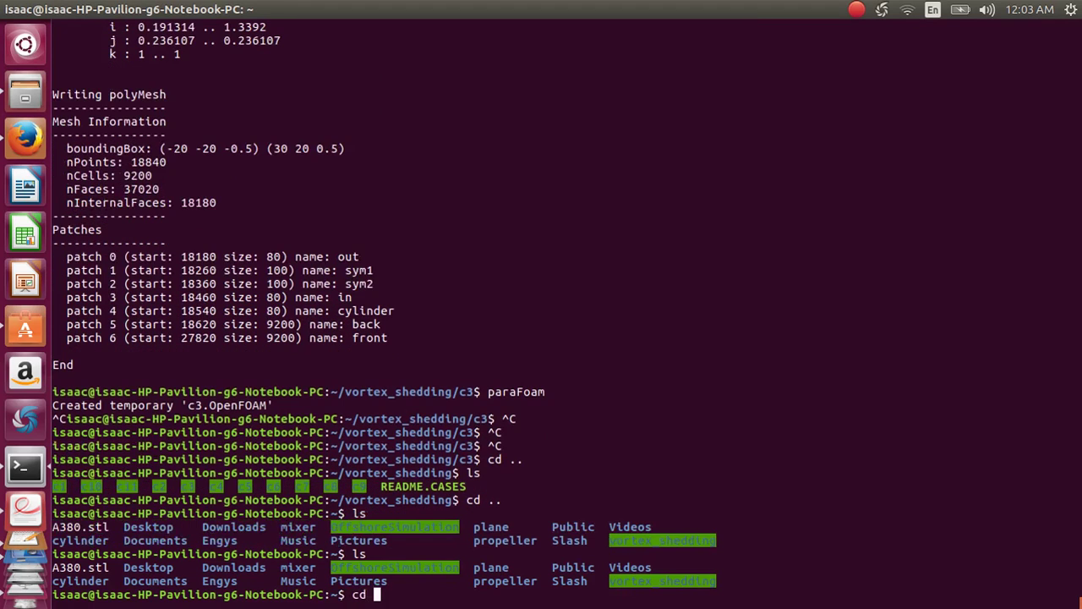
{"action": "type", "text": "vo"}
{"action": "key", "text": "Tab"}
{"action": "key", "text": "Return"}
{"action": "type", "text": "ls"}
{"action": "key", "text": "Return"}
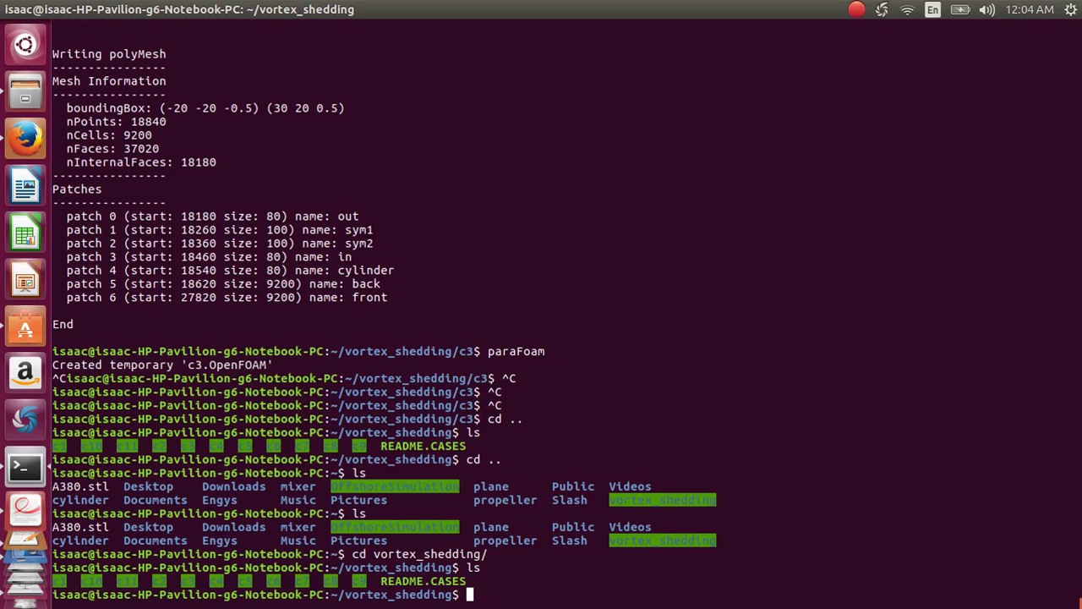
Enter the c3 case folder and list its contents
{"action": "type", "text": "cd c3"}
{"action": "key", "text": "Return"}
{"action": "type", "text": "ls"}
{"action": "key", "text": "Return"}
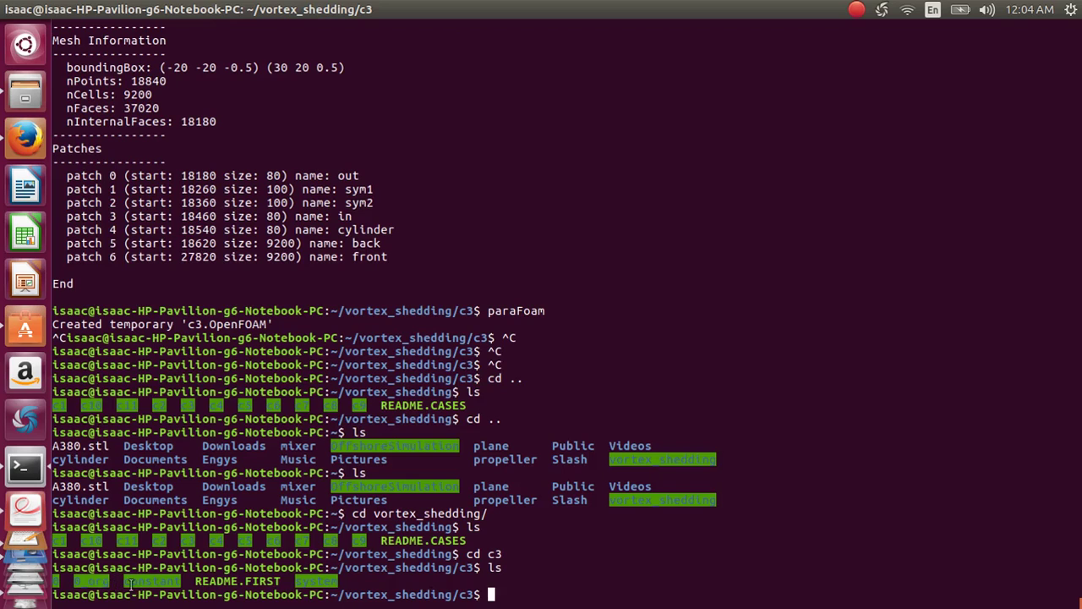
Browse into constant/polyMesh and list the mesh files there
{"action": "type", "text": "cd constant/"}
{"action": "key", "text": "Return"}
{"action": "type", "text": "ls"}
{"action": "key", "text": "Return"}
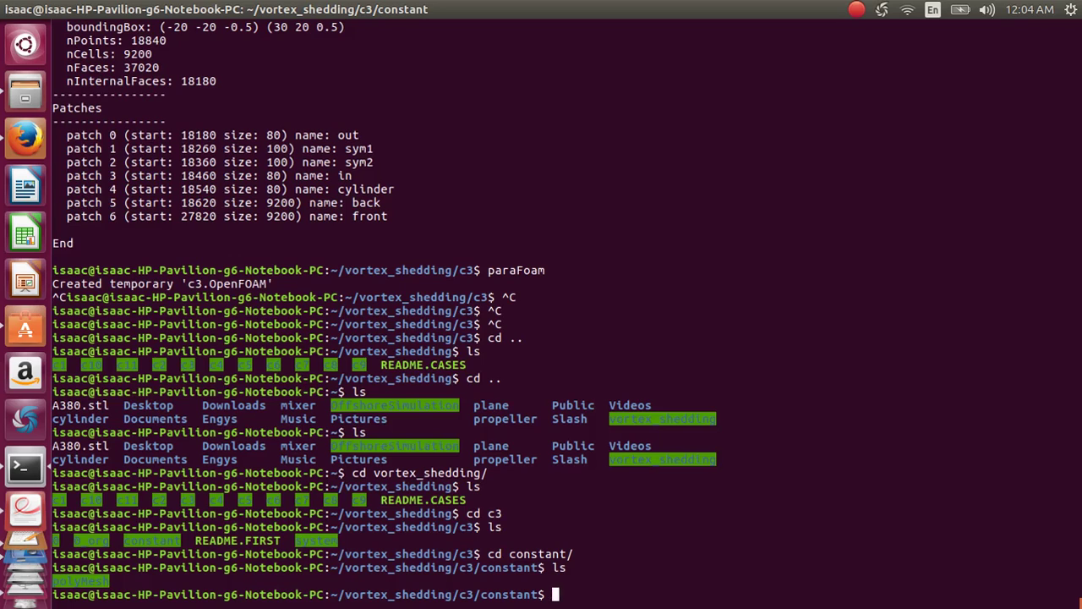
{"action": "type", "text": "cd polyMesh/"}
{"action": "key", "text": "Return"}
{"action": "type", "text": "ls"}
{"action": "key", "text": "Return"}
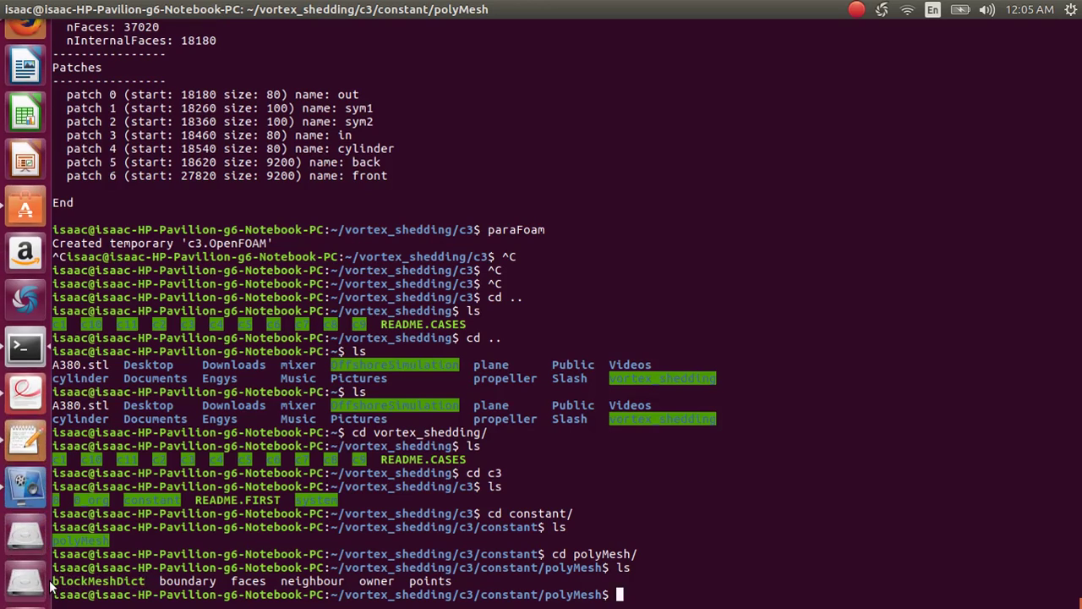
Return to the c3 folder and run blockMesh to generate the mesh
{"action": "type", "text": "cd .."}
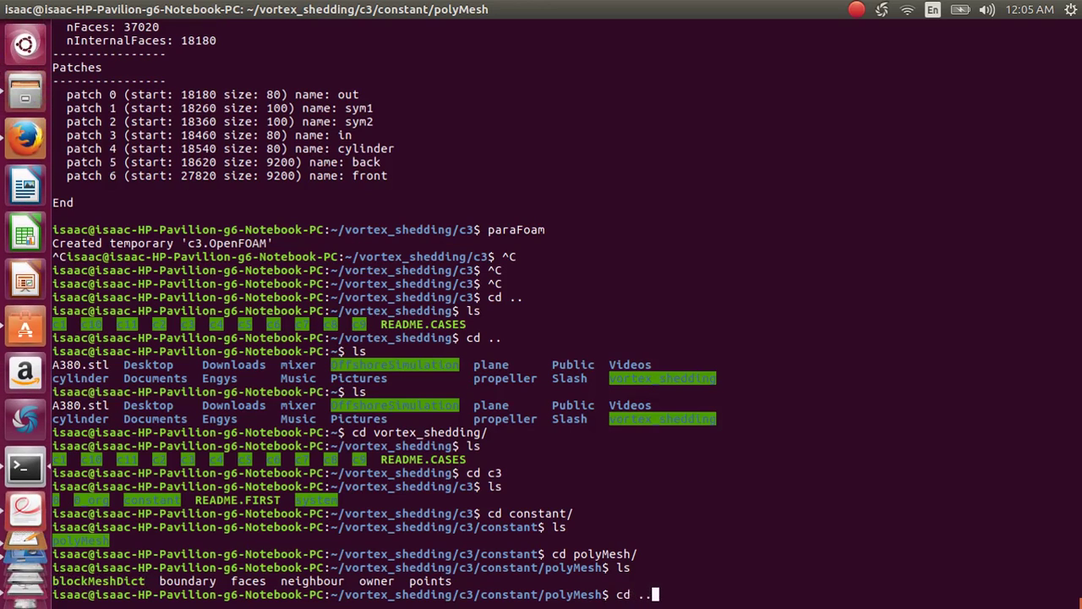
{"action": "key", "text": "Return"}
{"action": "type", "text": "cd .."}
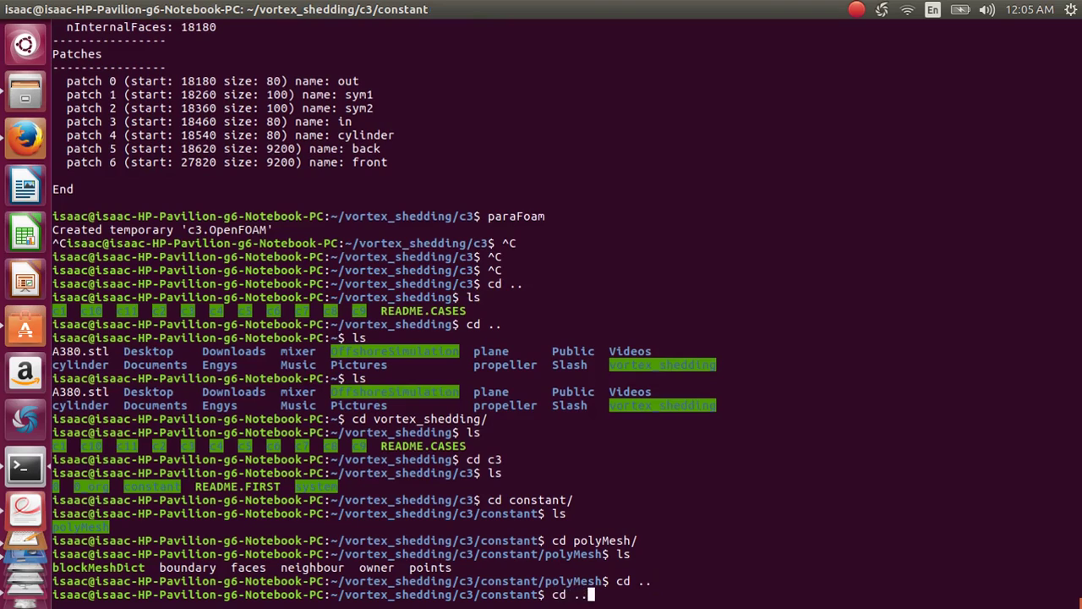
{"action": "key", "text": "Return"}
{"action": "type", "text": "ls"}
{"action": "key", "text": "Return"}
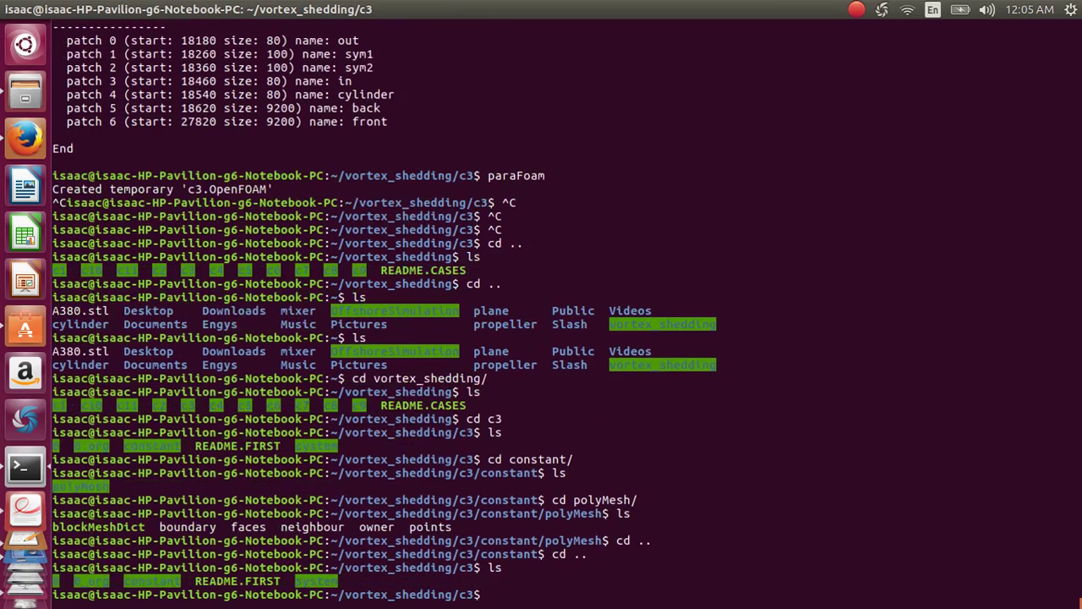
{"action": "type", "text": "blockMesh"}
{"action": "key", "text": "Return"}
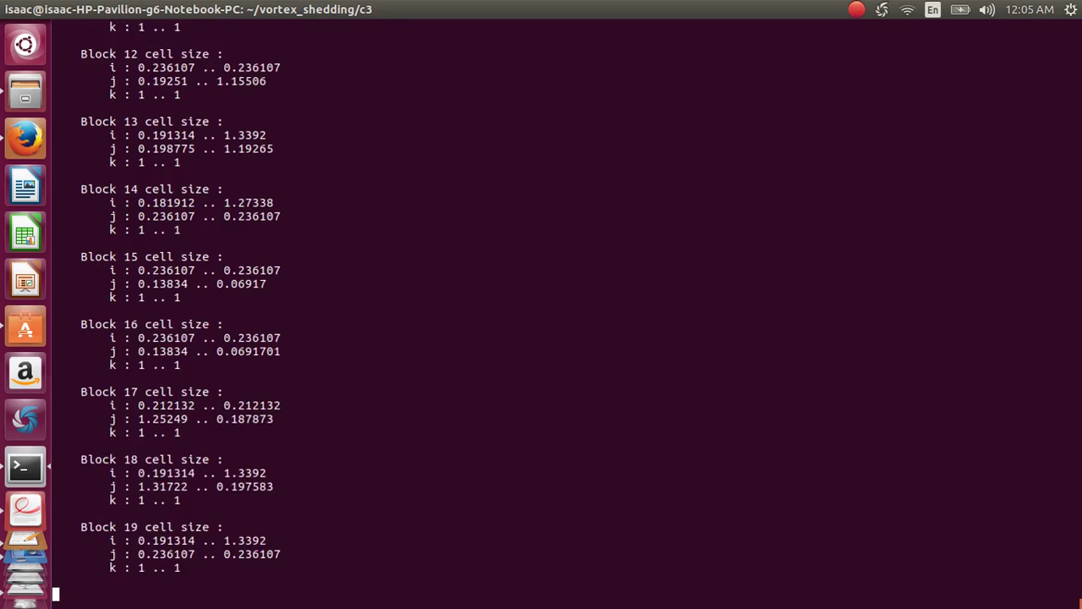
Launch paraFoam from the c3 case folder
{"action": "type", "text": "para"}
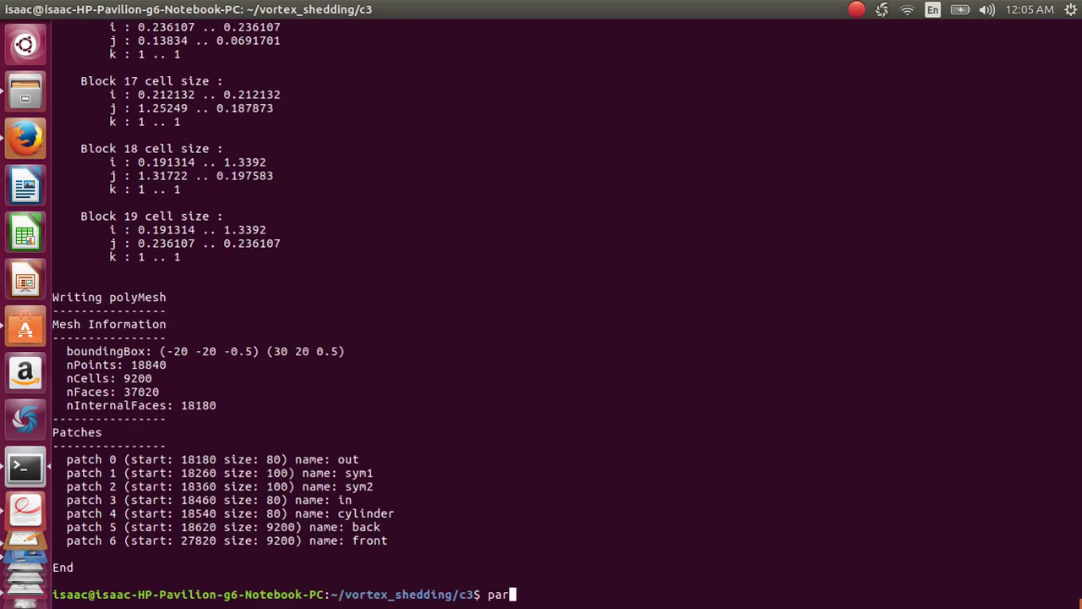
{"action": "type", "text": "FO"}
{"action": "key", "text": "BackSpace"}
{"action": "type", "text": "oam"}
{"action": "key", "text": "Return"}
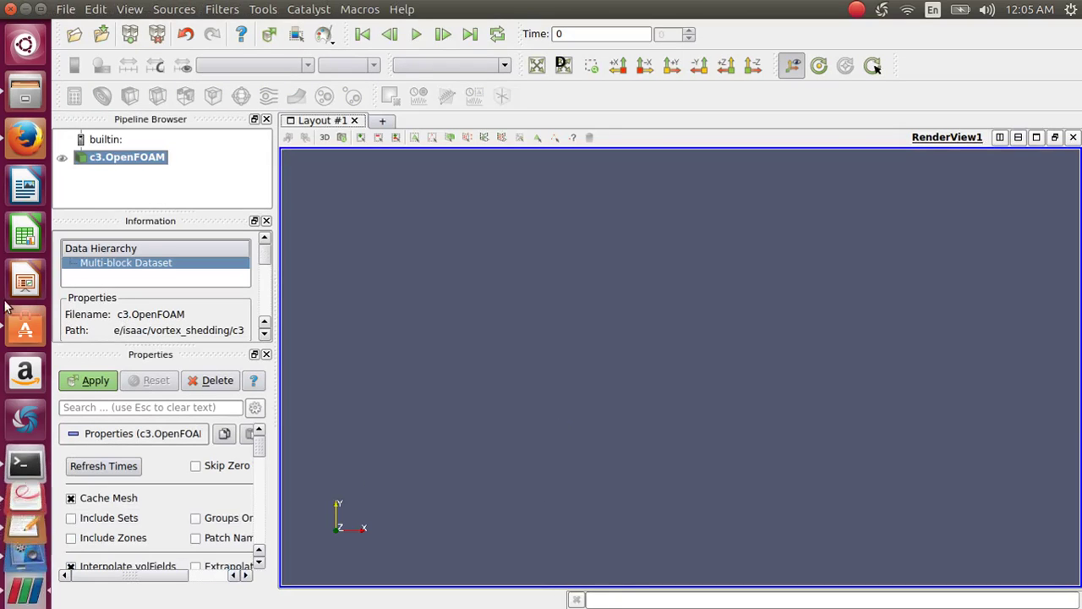
Apply the c3 mesh and display it in Solid Color as Surface With Edges
{"action": "left_click", "coordinate": [89, 380]}
{"action": "left_click", "coordinate": [309, 66]}
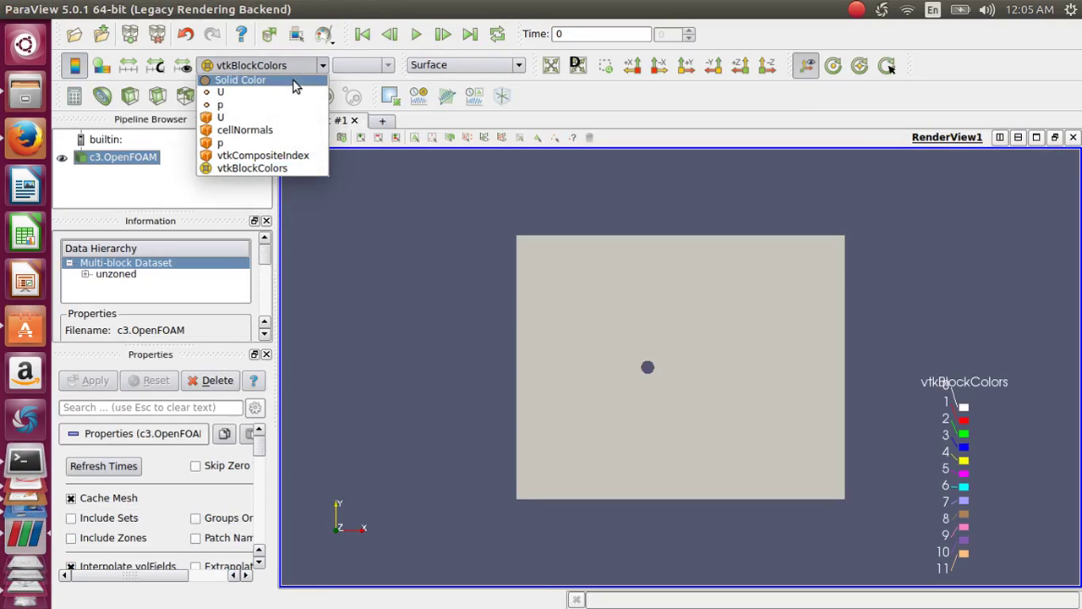
{"action": "left_click", "coordinate": [296, 80]}
{"action": "left_click", "coordinate": [502, 65]}
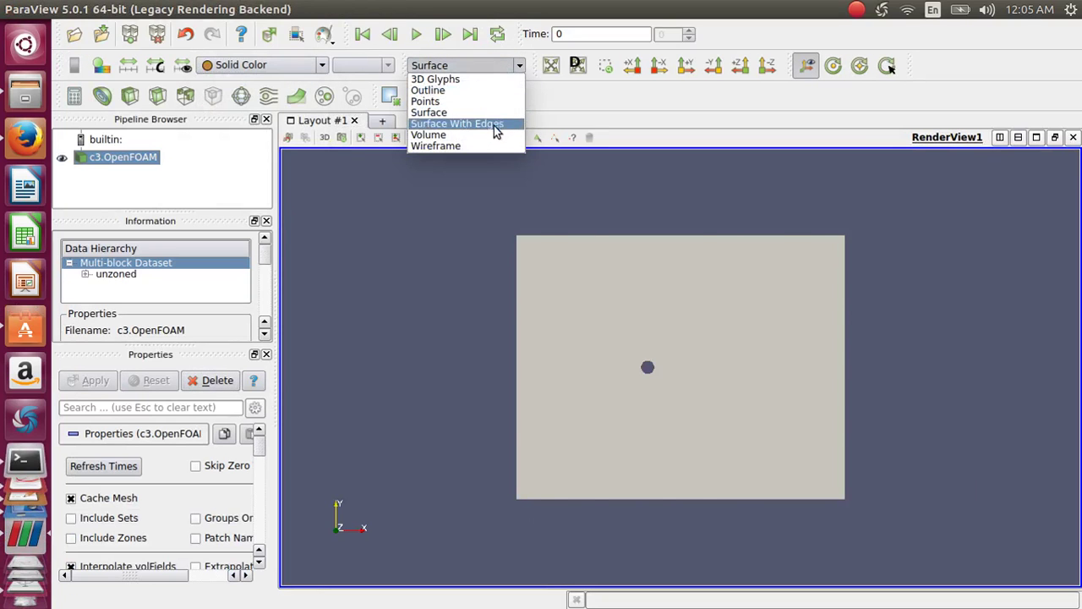
{"action": "left_click", "coordinate": [495, 124]}
{"action": "scroll", "coordinate": [730, 397], "scroll_direction": "up", "scroll_amount": 4}
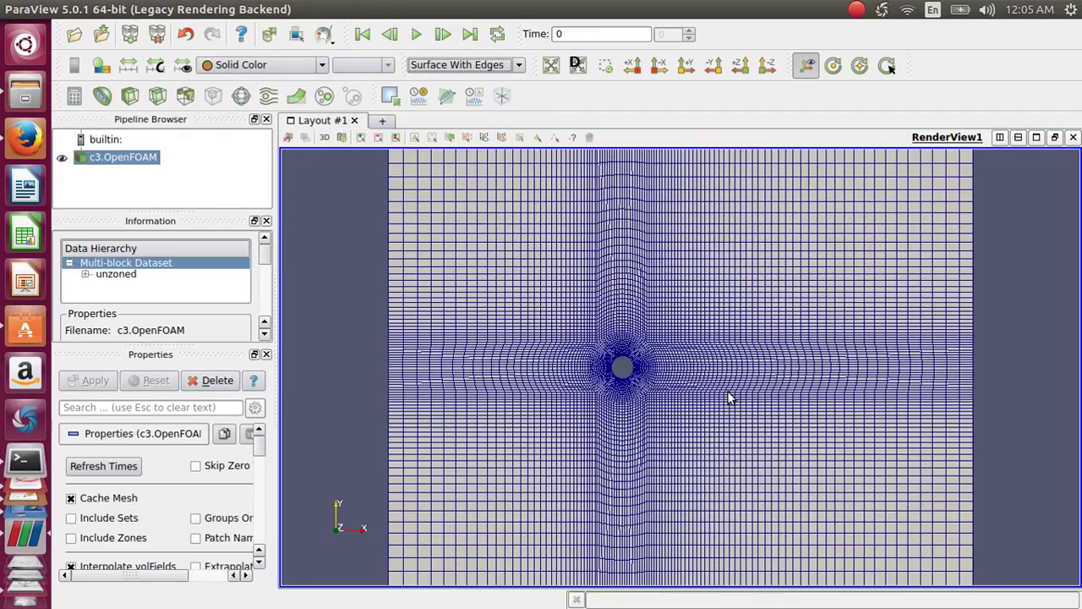
{"action": "scroll", "coordinate": [730, 397], "scroll_direction": "up", "scroll_amount": 2}
{"action": "scroll", "coordinate": [730, 397], "scroll_direction": "down", "scroll_amount": 4}
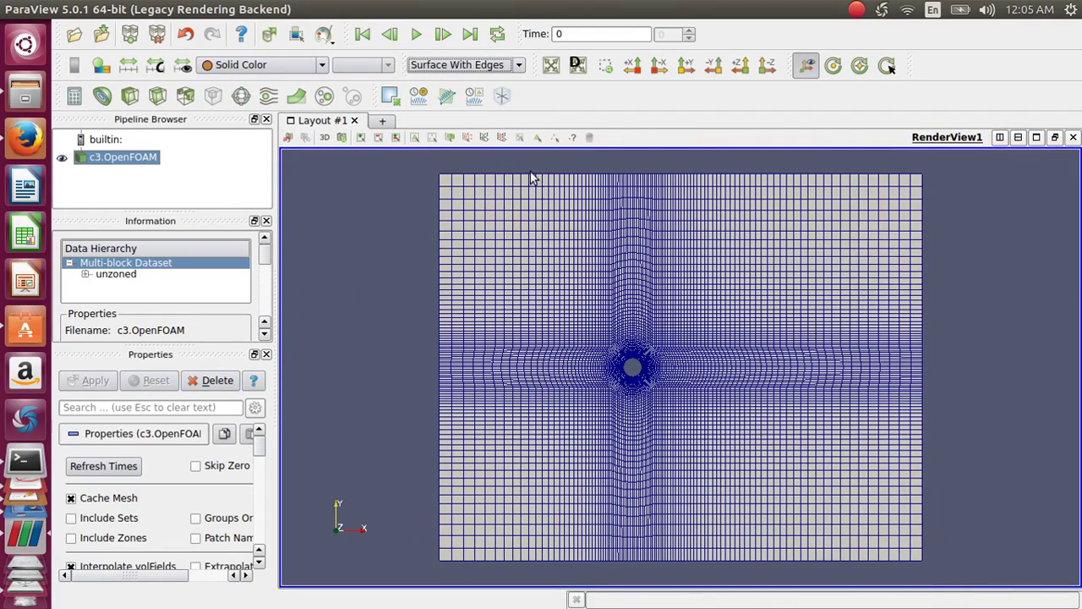
{"action": "scroll", "coordinate": [523, 231], "scroll_direction": "up", "scroll_amount": 3}
{"action": "scroll", "coordinate": [521, 225], "scroll_direction": "down", "scroll_amount": 4}
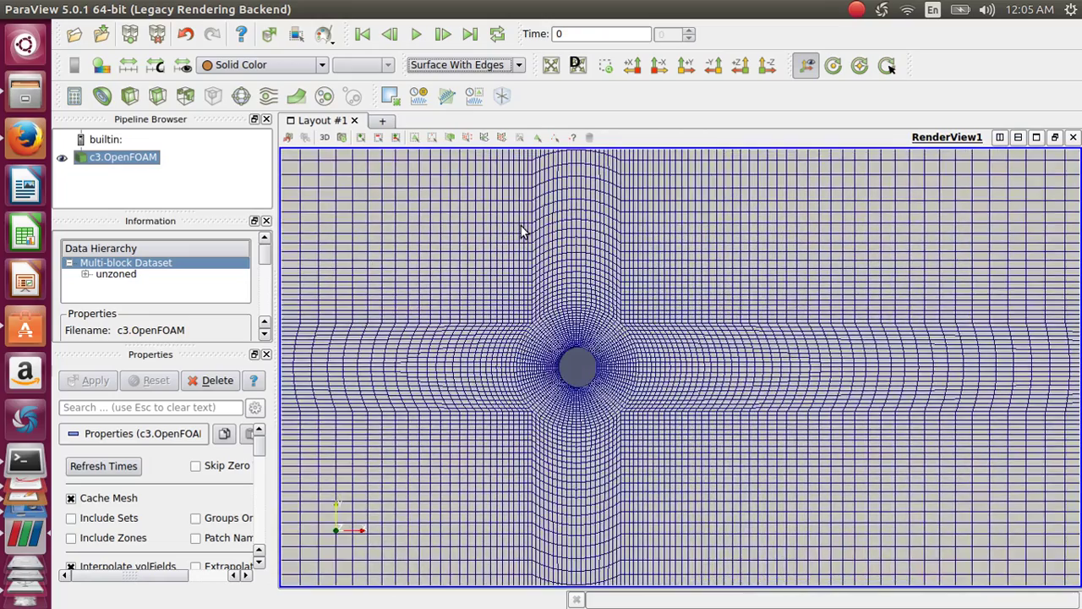
{"action": "scroll", "coordinate": [521, 226], "scroll_direction": "up", "scroll_amount": 1}
{"action": "scroll", "coordinate": [523, 232], "scroll_direction": "up", "scroll_amount": 1}
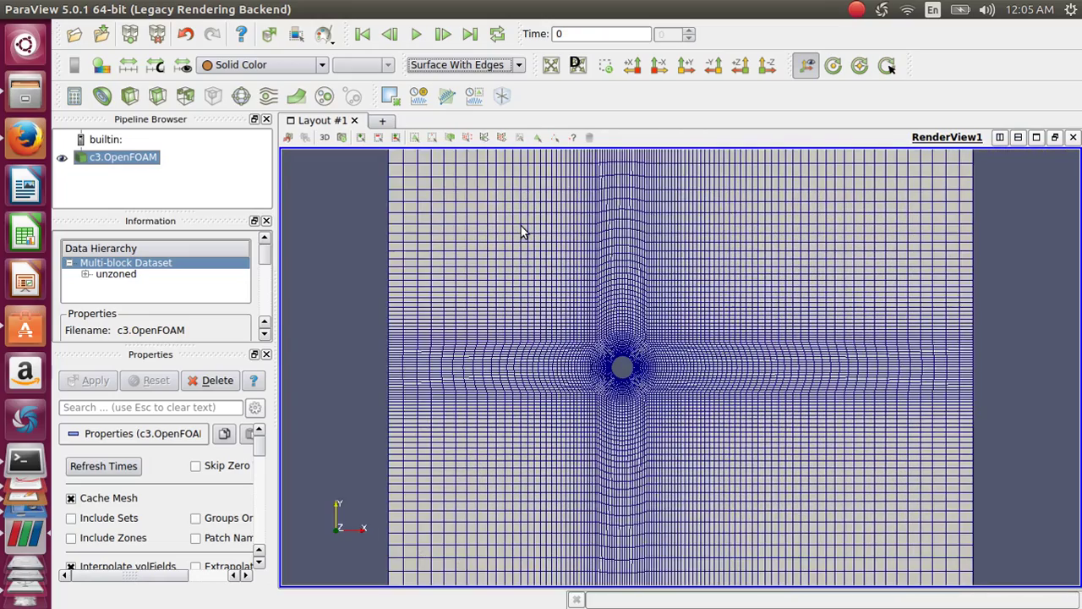
{"action": "scroll", "coordinate": [521, 231], "scroll_direction": "up", "scroll_amount": 2}
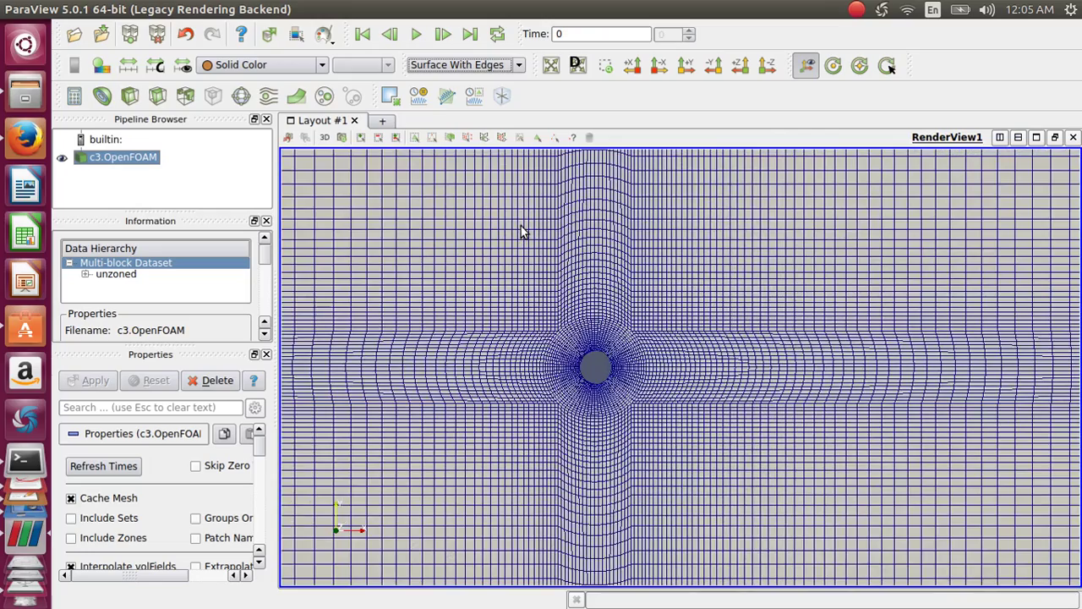
{"action": "scroll", "coordinate": [521, 231], "scroll_direction": "down", "scroll_amount": 3}
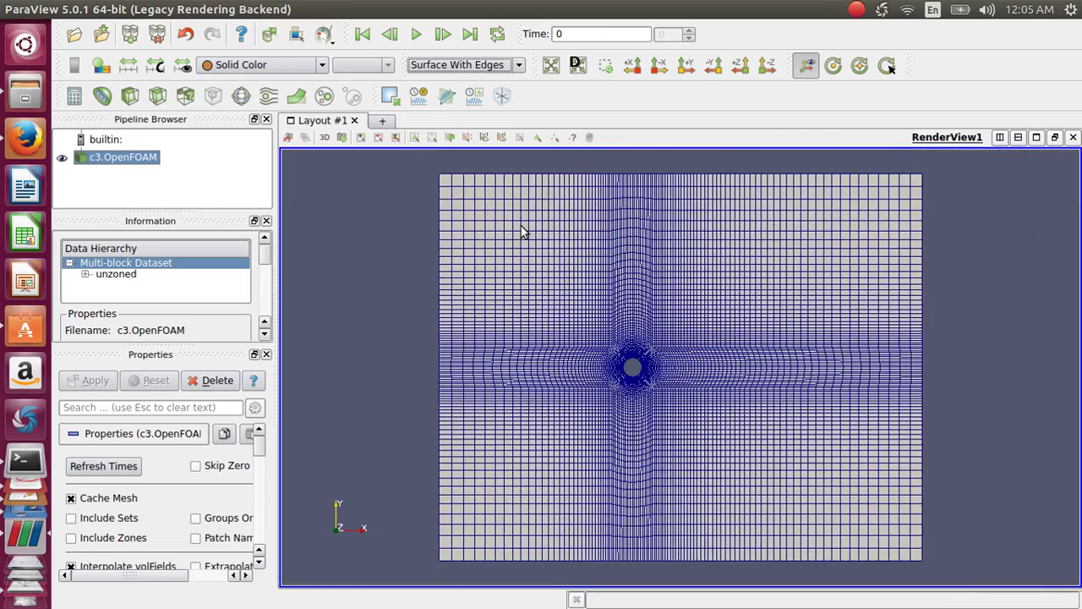
{"action": "scroll", "coordinate": [521, 229], "scroll_direction": "up", "scroll_amount": 5}
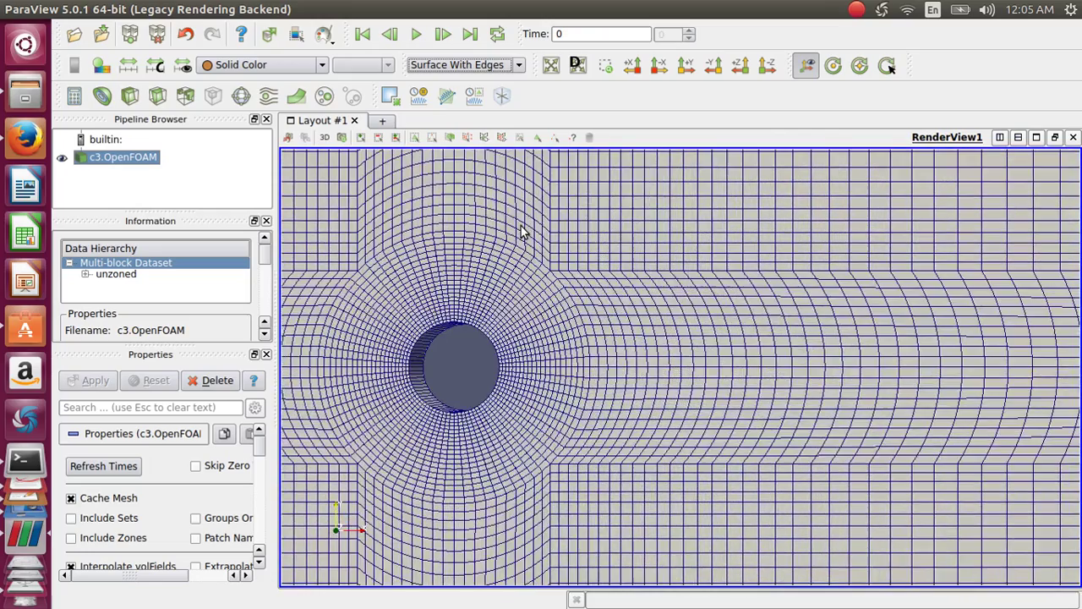
{"action": "scroll", "coordinate": [521, 229], "scroll_direction": "down", "scroll_amount": 6}
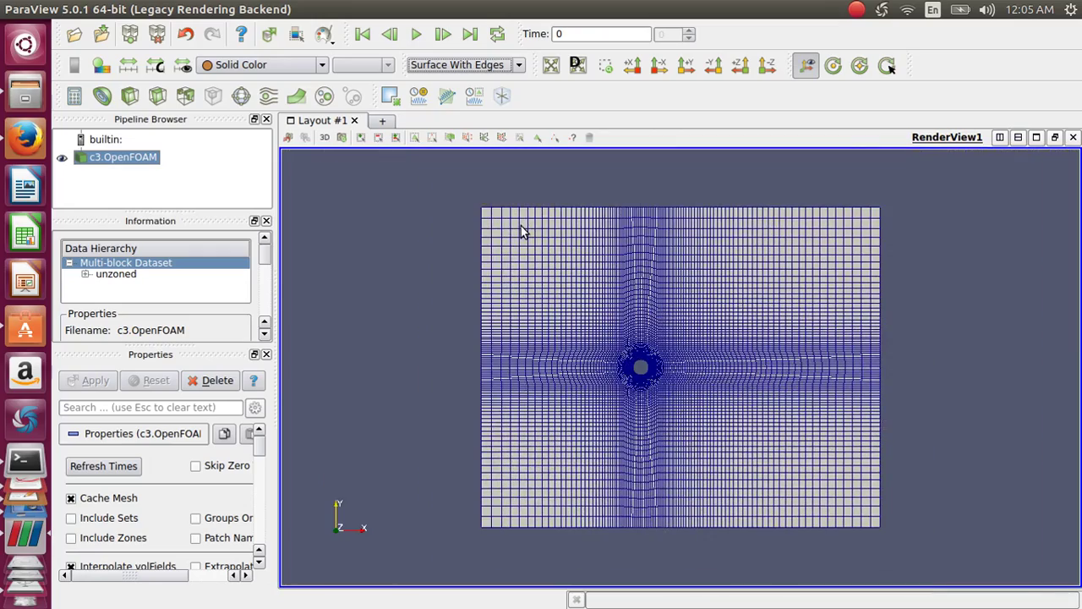
{"action": "scroll", "coordinate": [521, 228], "scroll_direction": "up", "scroll_amount": 1}
{"action": "scroll", "coordinate": [522, 232], "scroll_direction": "up", "scroll_amount": 3}
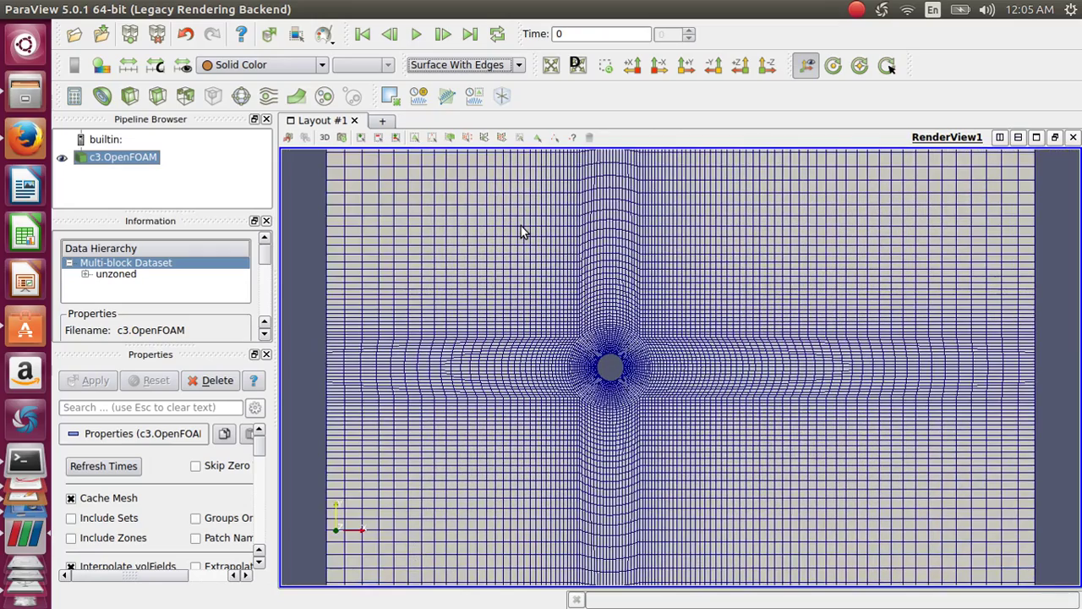
{"action": "scroll", "coordinate": [522, 233], "scroll_direction": "up", "scroll_amount": 2}
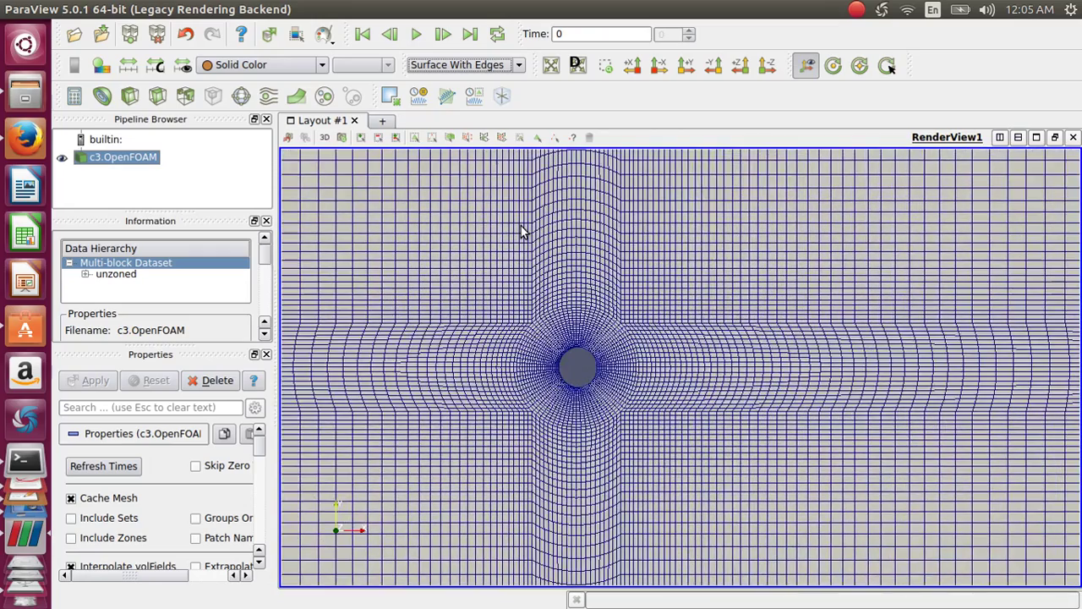
{"action": "scroll", "coordinate": [688, 356], "scroll_direction": "up", "scroll_amount": 1}
{"action": "scroll", "coordinate": [689, 354], "scroll_direction": "down", "scroll_amount": 1}
{"action": "scroll", "coordinate": [816, 370], "scroll_direction": "down", "scroll_amount": 1}
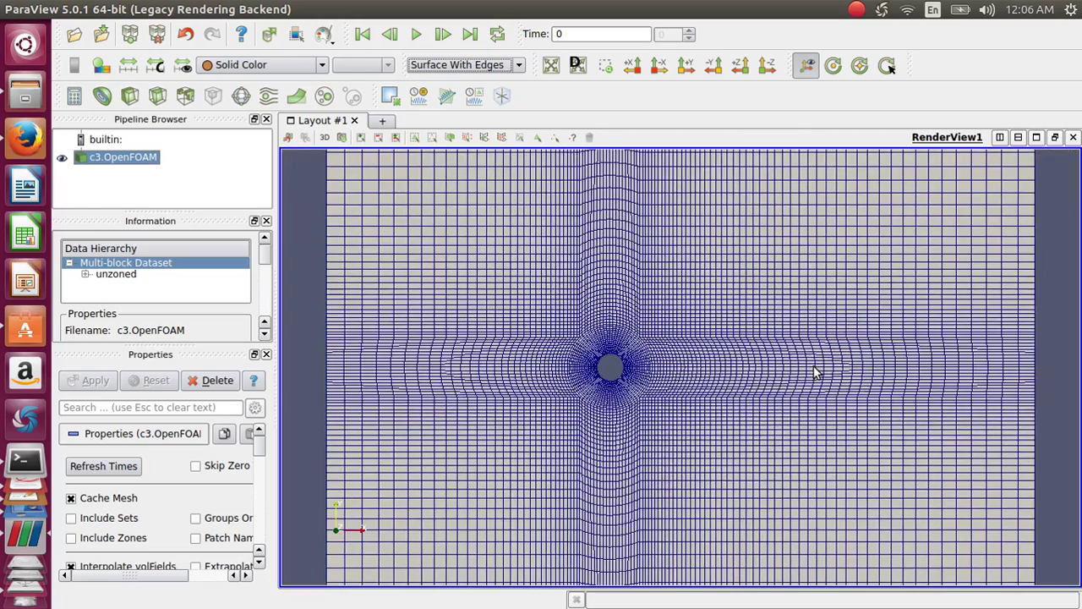
{"action": "scroll", "coordinate": [817, 374], "scroll_direction": "up", "scroll_amount": 2}
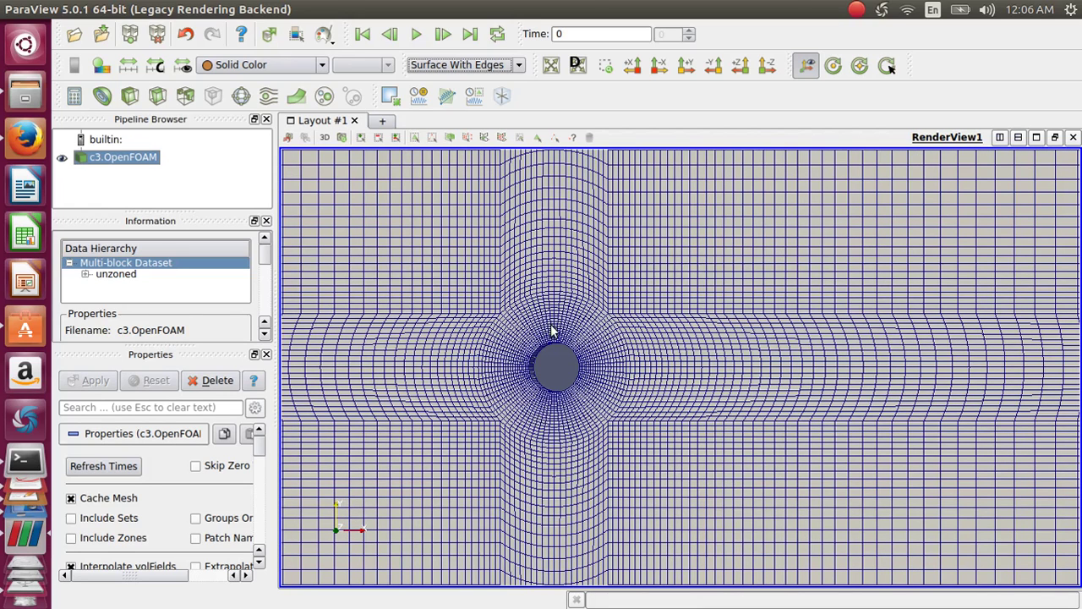
{"action": "scroll", "coordinate": [554, 329], "scroll_direction": "down", "scroll_amount": 3}
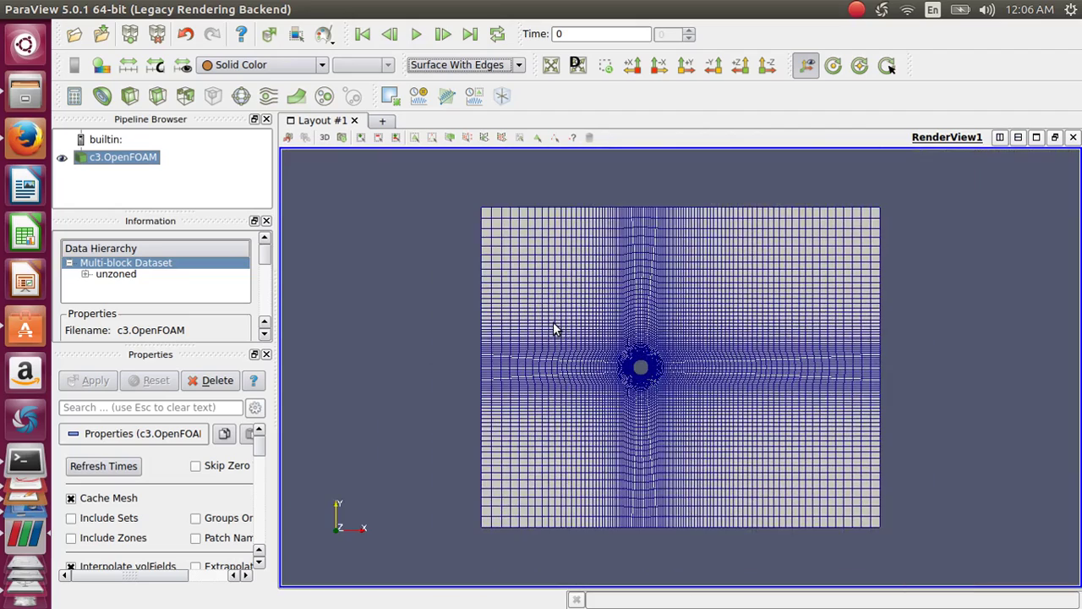
{"action": "scroll", "coordinate": [554, 330], "scroll_direction": "up", "scroll_amount": 1}
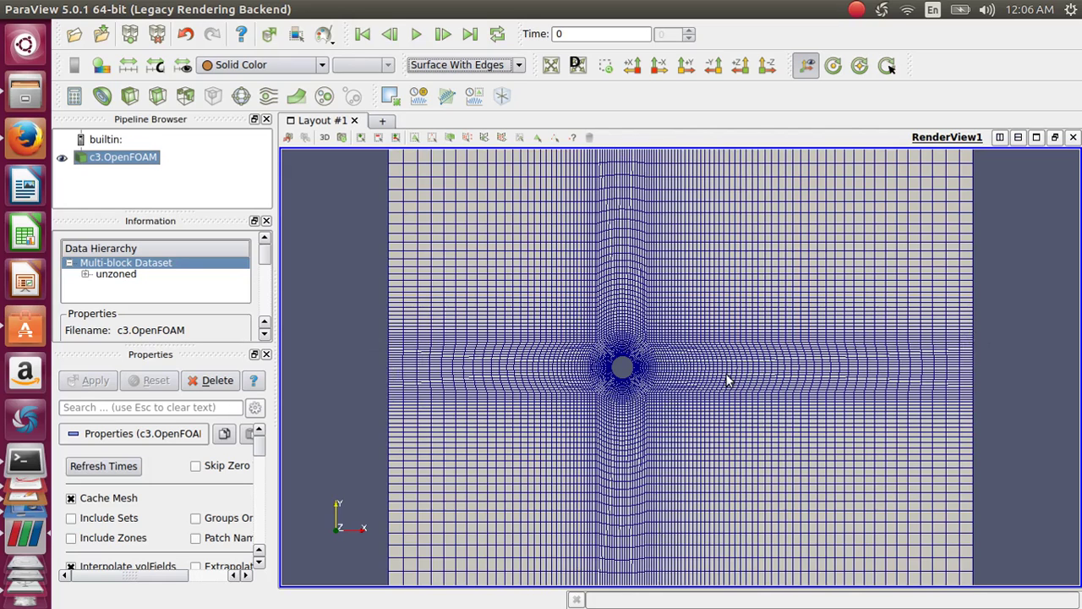
{"action": "scroll", "coordinate": [727, 381], "scroll_direction": "down", "scroll_amount": 2}
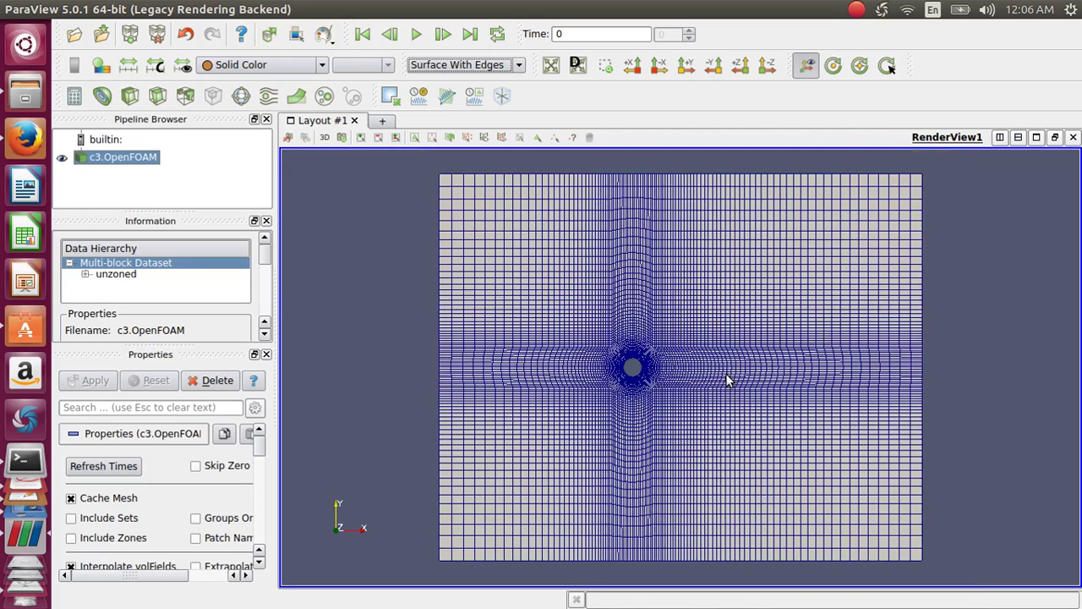